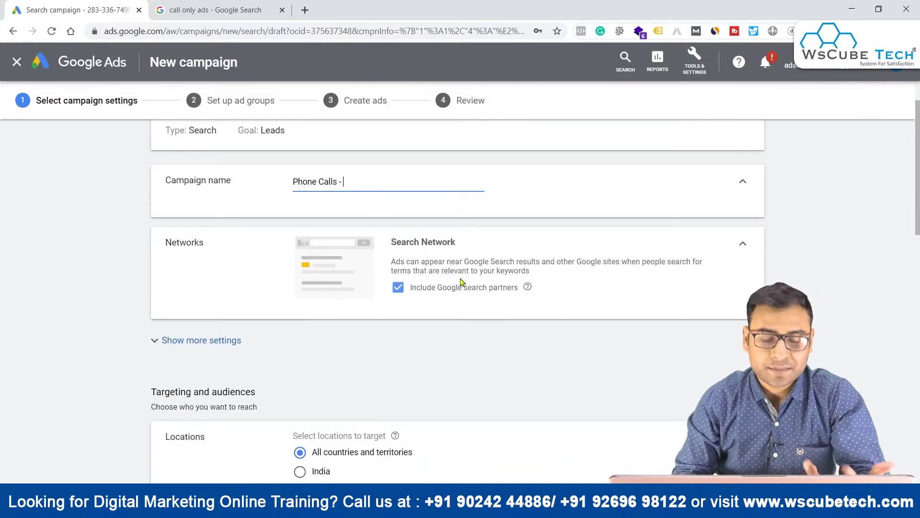
Step: Exclude Google search partners from the campaign's networks and review the additional campaign settings
left_click(398, 287)
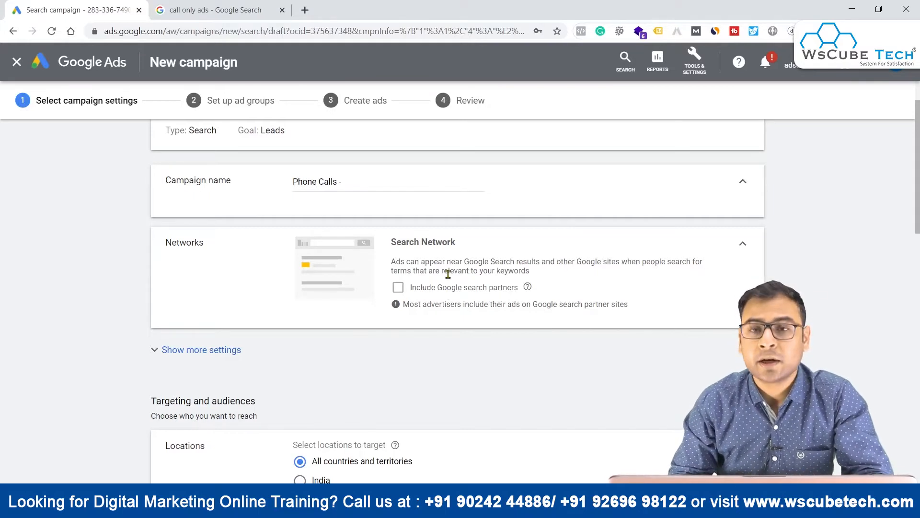
scroll(407, 277, "down", 1)
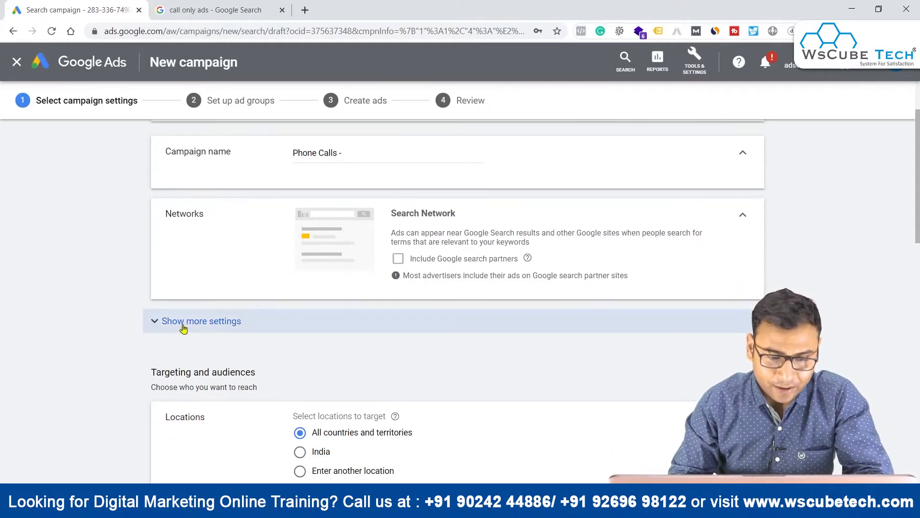
left_click(185, 302)
scroll(350, 330, "down", 2)
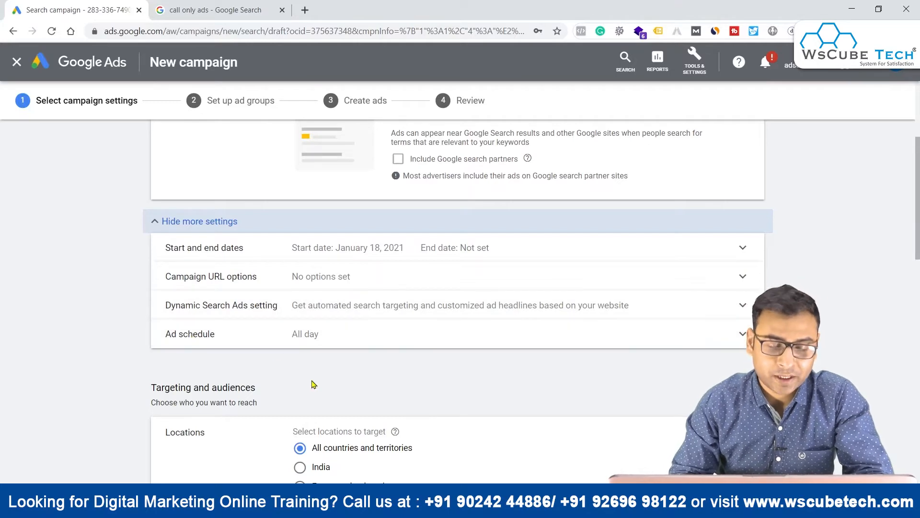
scroll(312, 384, "down", 1)
left_click(219, 182)
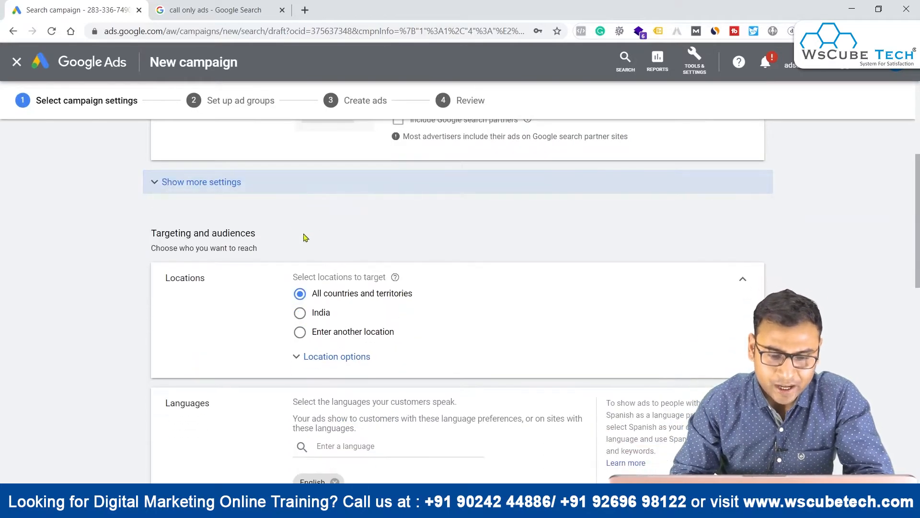
Step: Set the campaign's average daily budget to ₹500
scroll(301, 237, "down", 2)
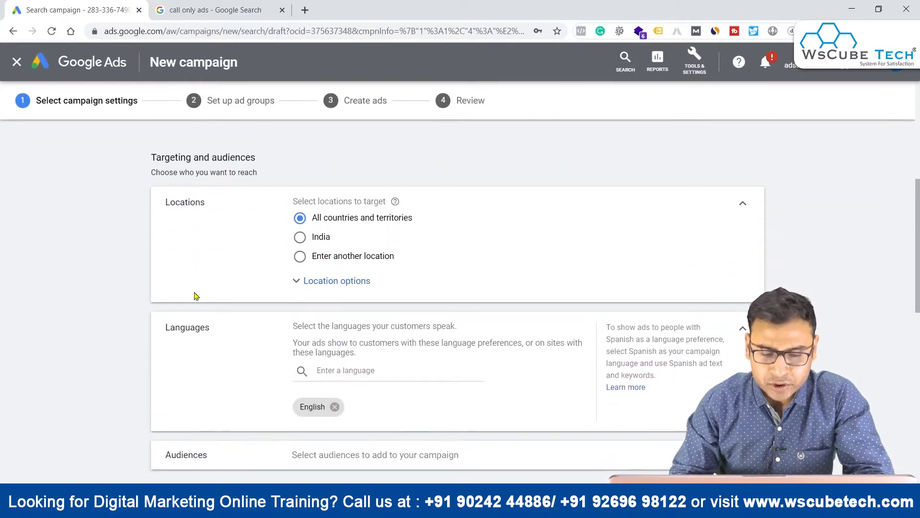
scroll(216, 367, "down", 2)
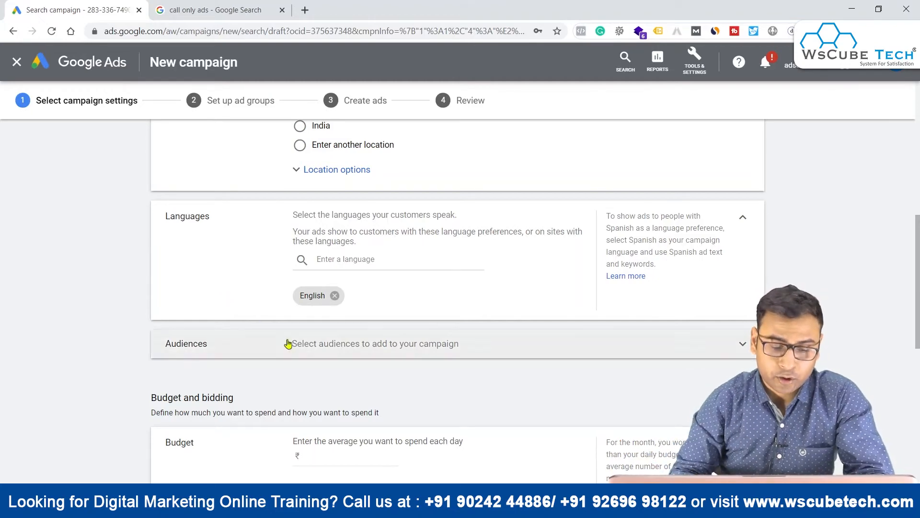
scroll(281, 336, "down", 2)
left_click(316, 335)
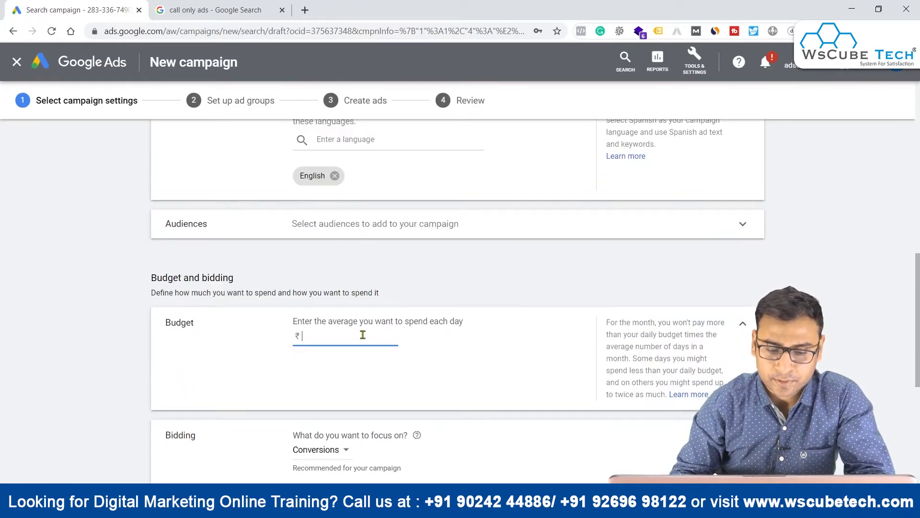
left_click(400, 371)
scroll(400, 372, "down", 3)
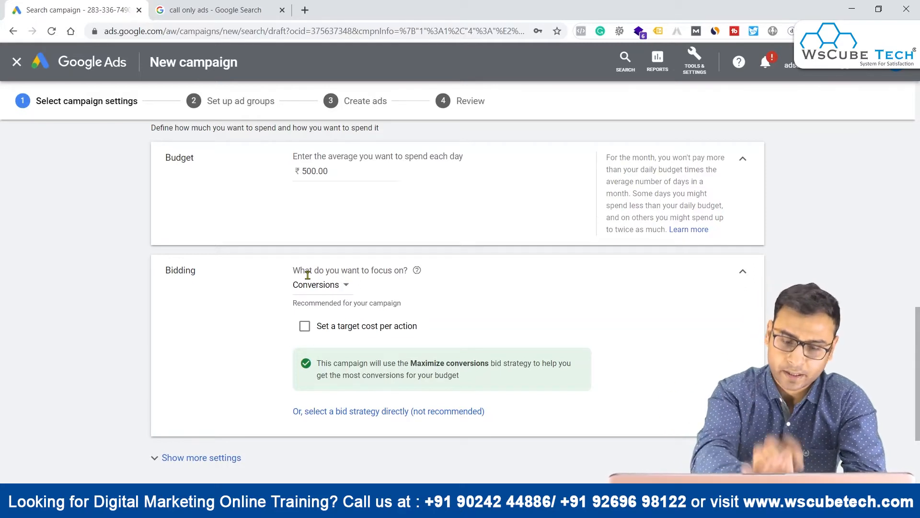
Step: Review the bidding focus options, switch to selecting a bid strategy directly, and keep Maximize conversions
left_click(331, 286)
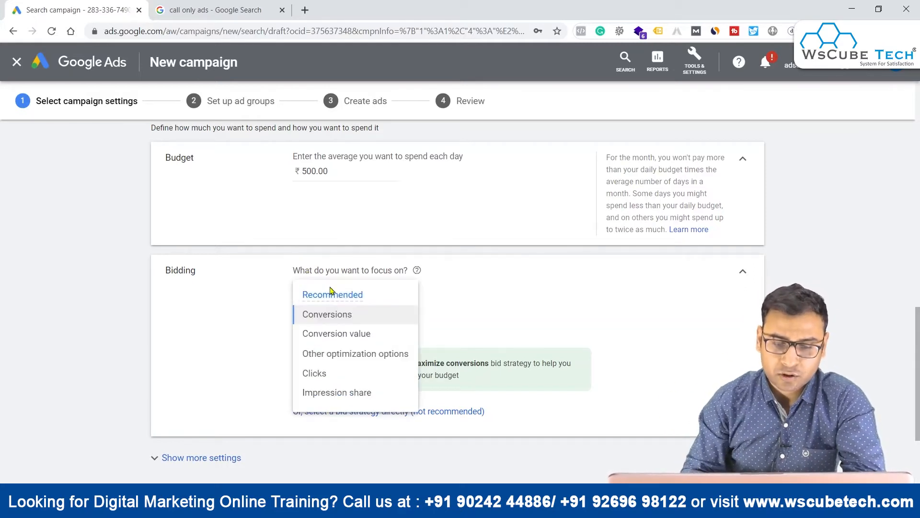
left_click(529, 312)
left_click(417, 411)
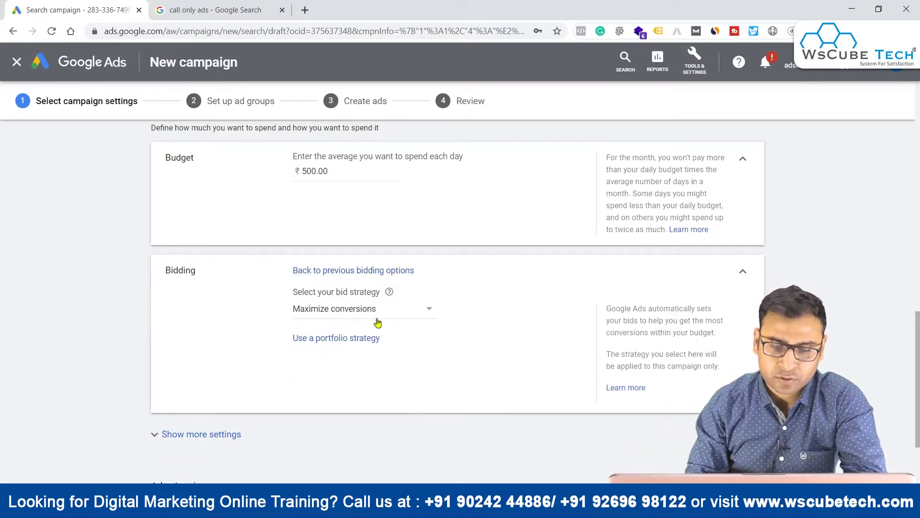
left_click(364, 309)
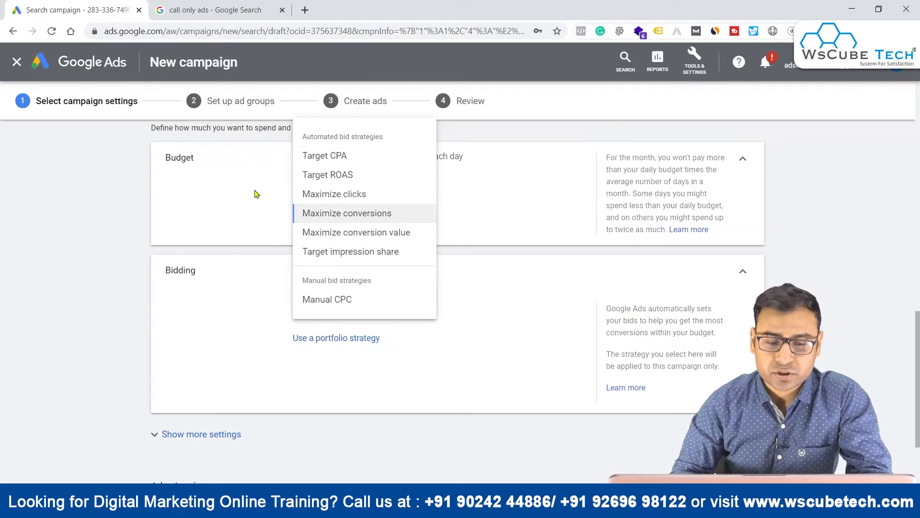
left_click(227, 294)
Step: Choose campaign-specific conversion actions in the additional bidding settings and save Phone Call - Lead as the only one
scroll(251, 374, "down", 2)
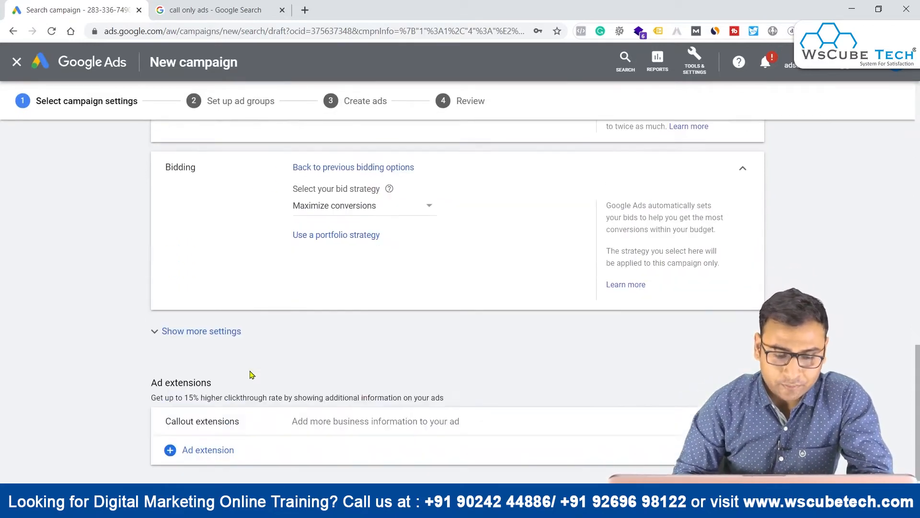
left_click(203, 336)
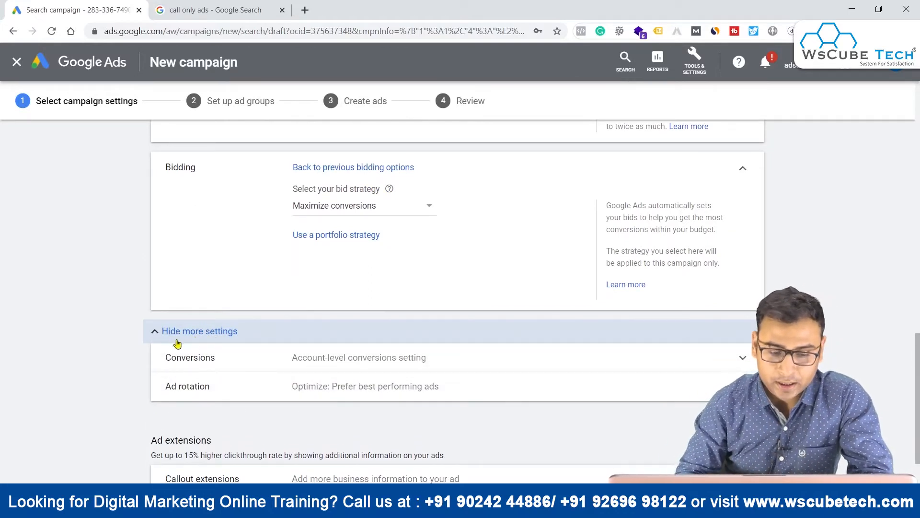
left_click(228, 357)
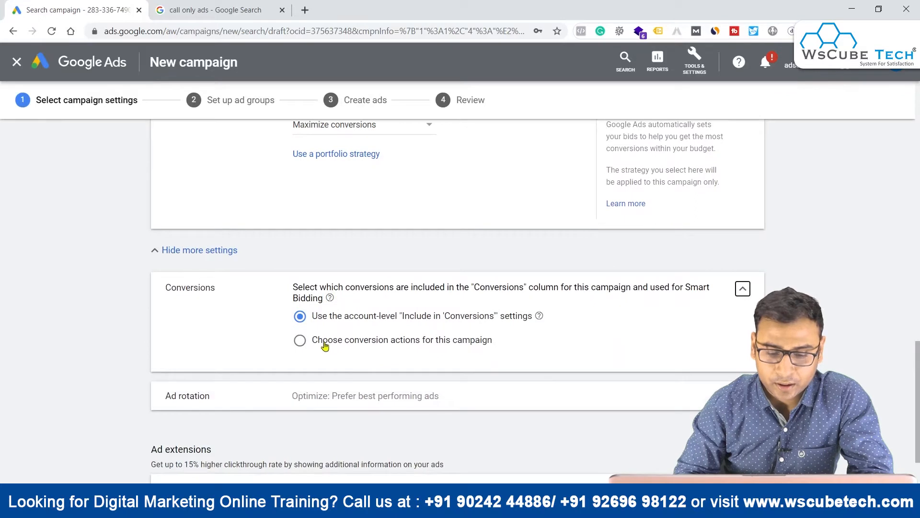
left_click(324, 344)
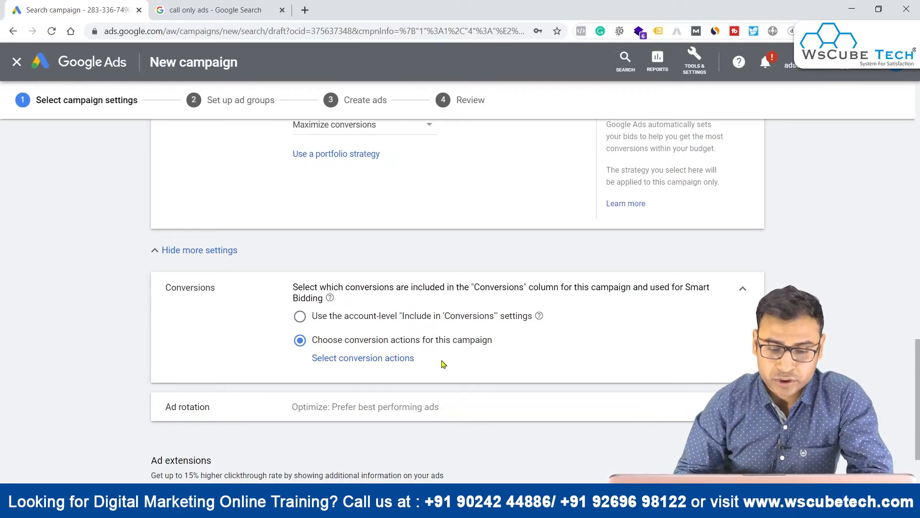
left_click(357, 357)
scroll(354, 314, "down", 5)
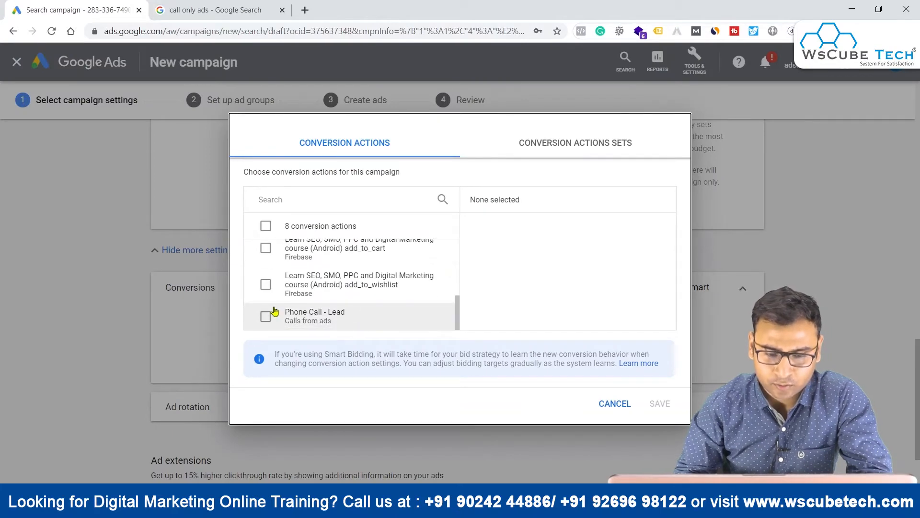
left_click(266, 317)
left_click(660, 404)
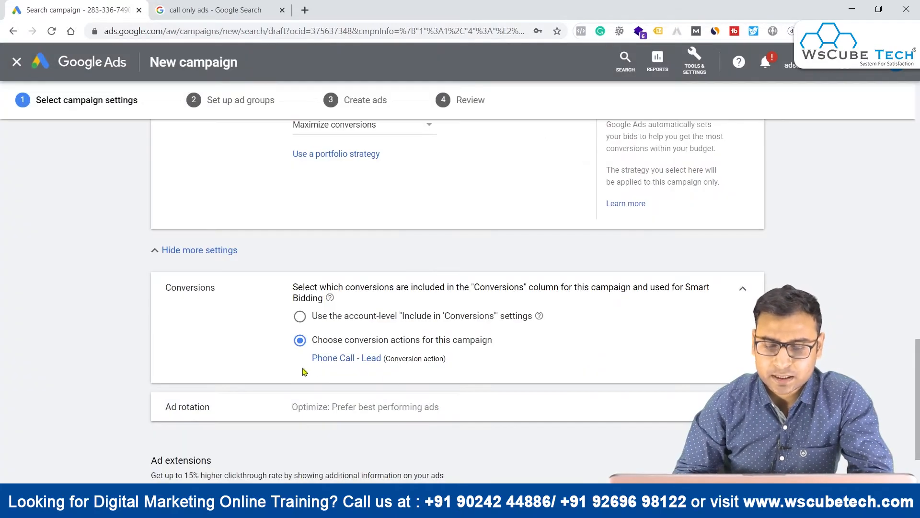
Step: Review the ad rotation and ad extension options without changing them, and save the campaign settings
scroll(460, 418, "down", 3)
left_click(220, 288)
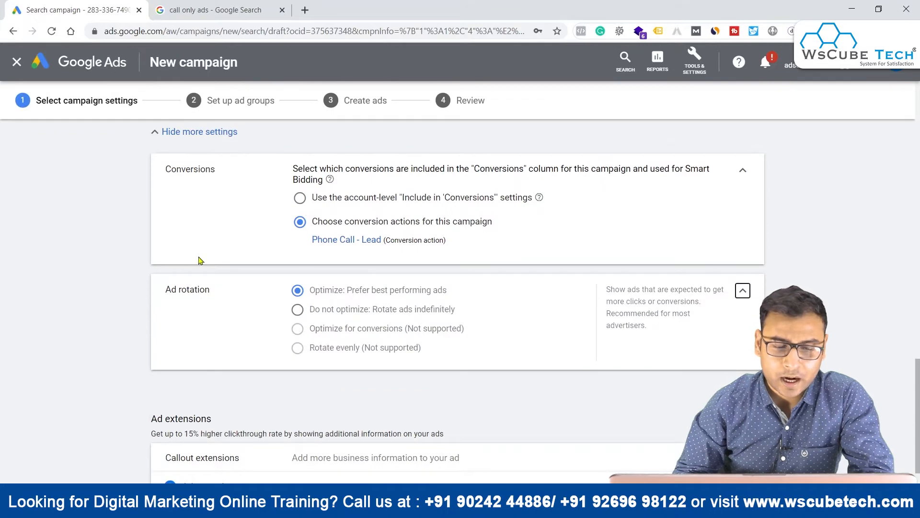
left_click(741, 290)
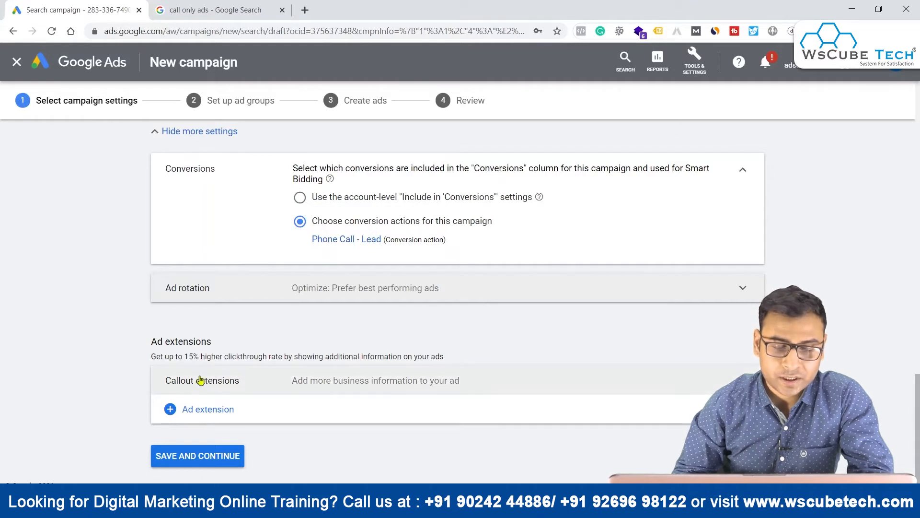
left_click(194, 410)
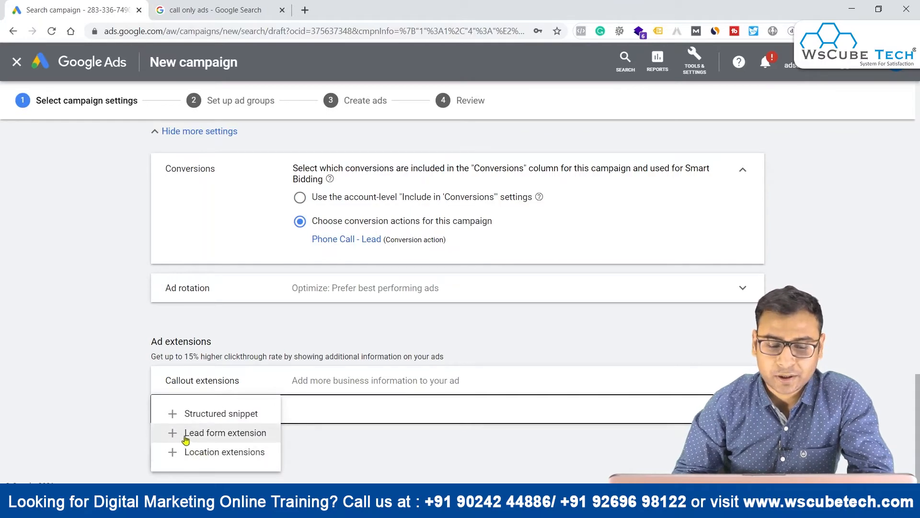
left_click(366, 449)
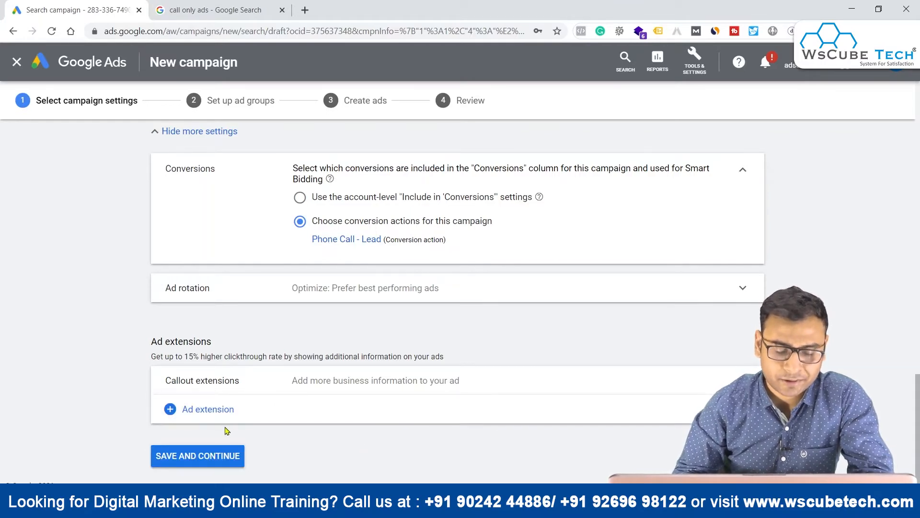
left_click(205, 456)
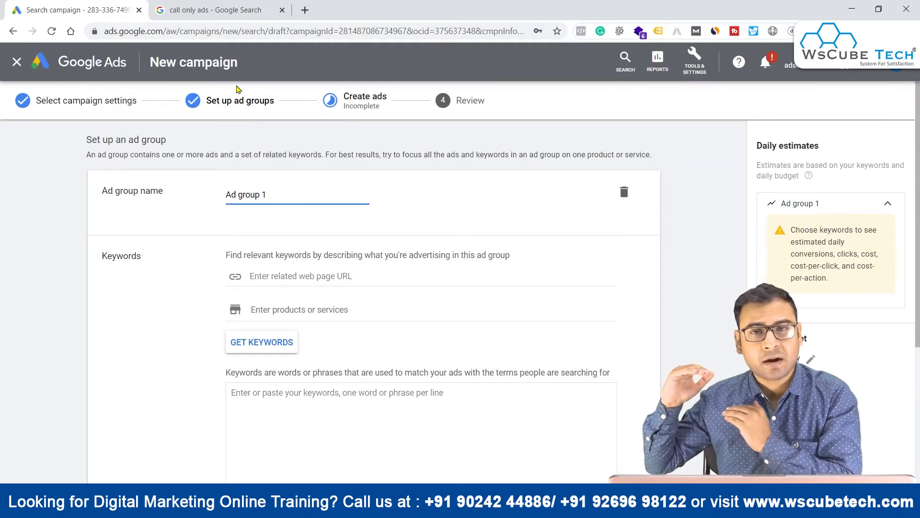
Step: Add the keyword "+Digital+Marketing +Course" to Ad group 1 and save the ad group to continue to ad creation
scroll(335, 380, "down", 4)
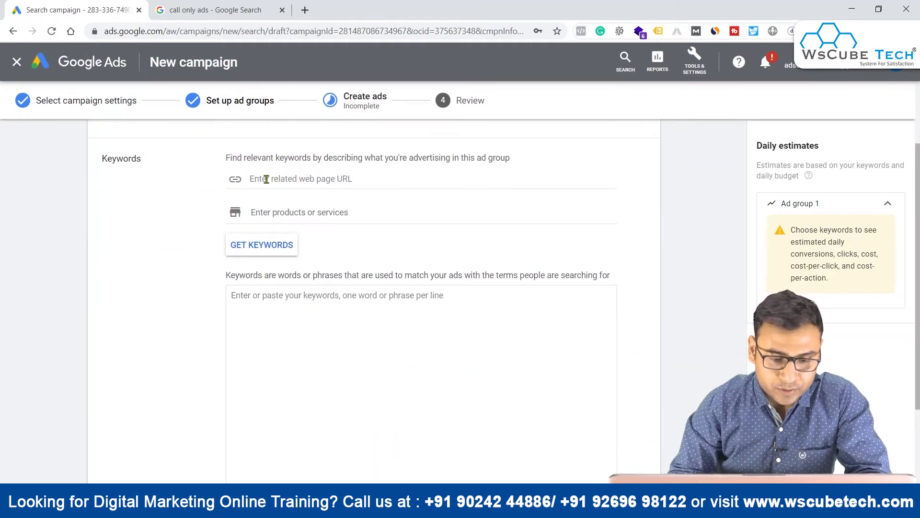
scroll(335, 380, "down", 1)
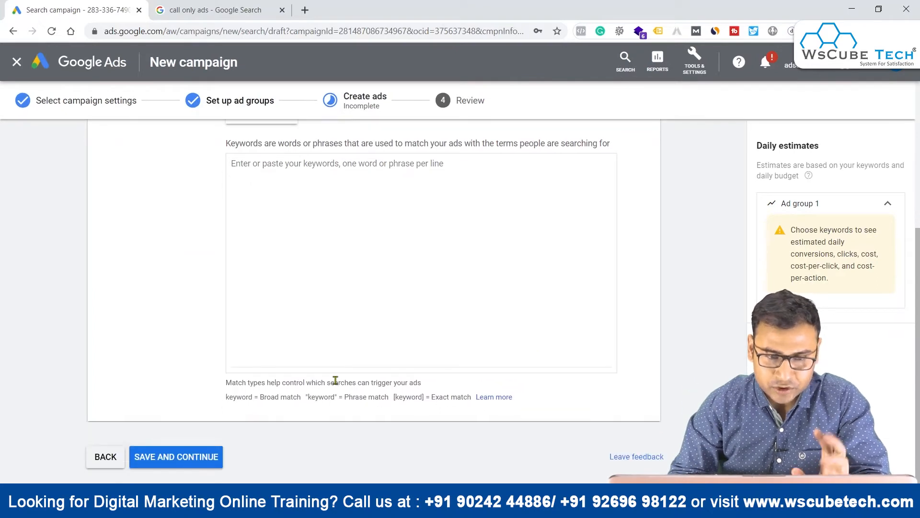
left_click(263, 166)
type("+Dig")
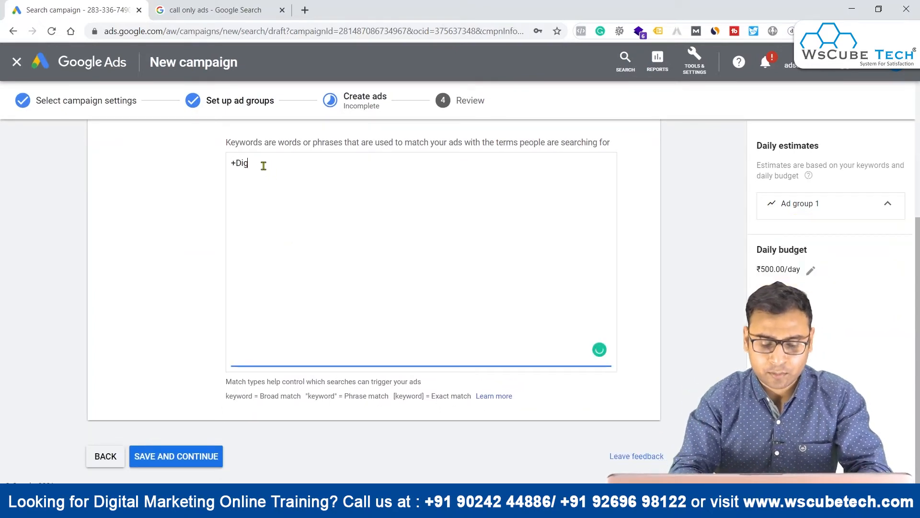
type("ital Marketin")
key("BackSpace")
key("BackSpace")
key("BackSpace")
key("BackSpace")
key("BackSpace")
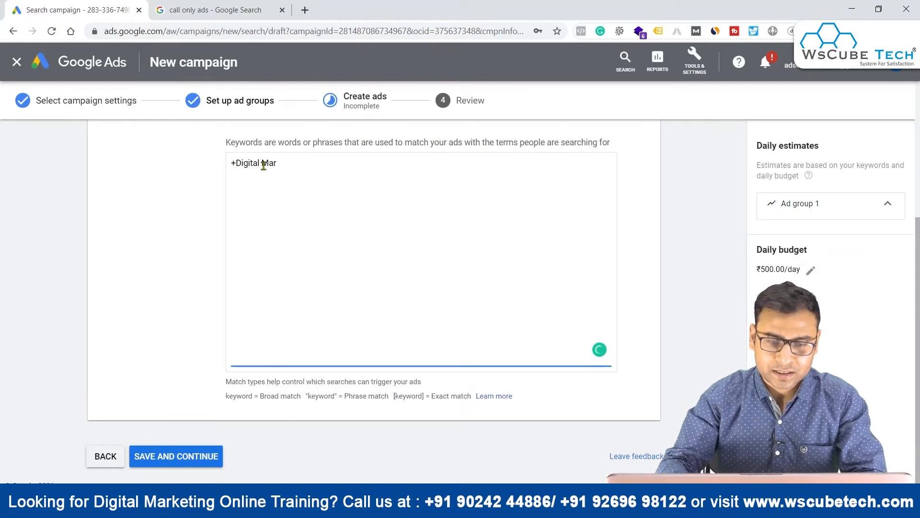
type("Digital +")
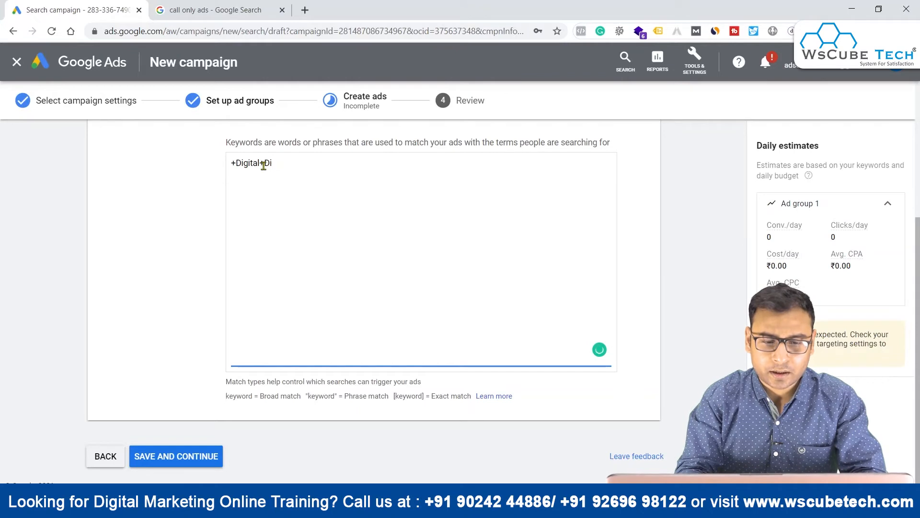
type("Marketing +Course")
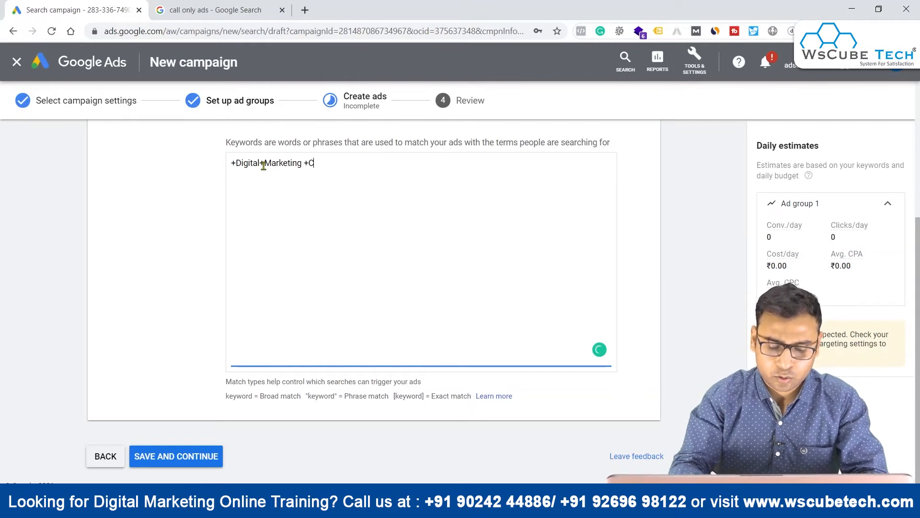
left_click(162, 455)
left_click(164, 455)
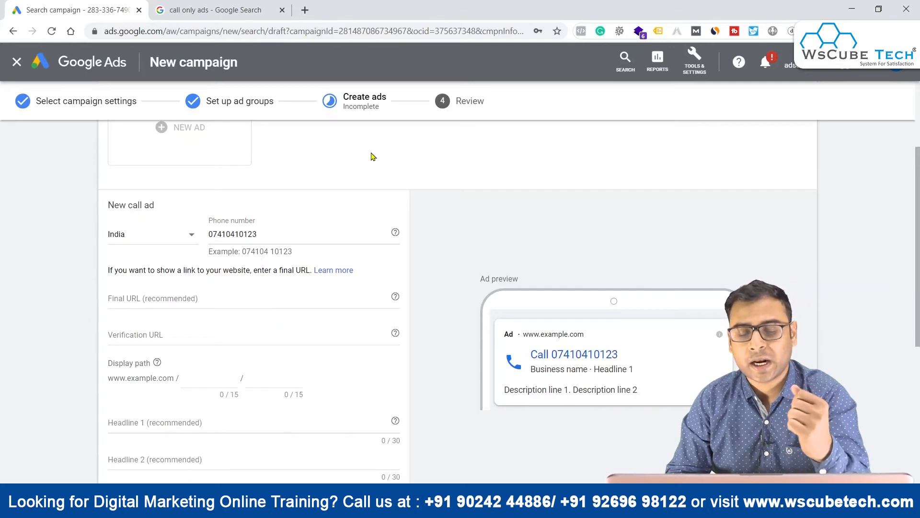
Step: Examine the new call ad's preview and its final URL, verification URL and display path fields without filling them in
scroll(546, 202, "down", 2)
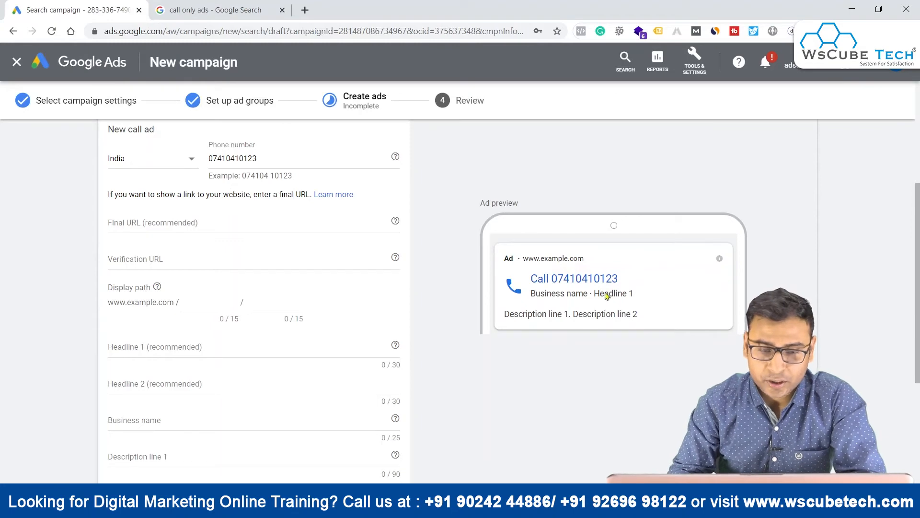
scroll(301, 260, "up", 2)
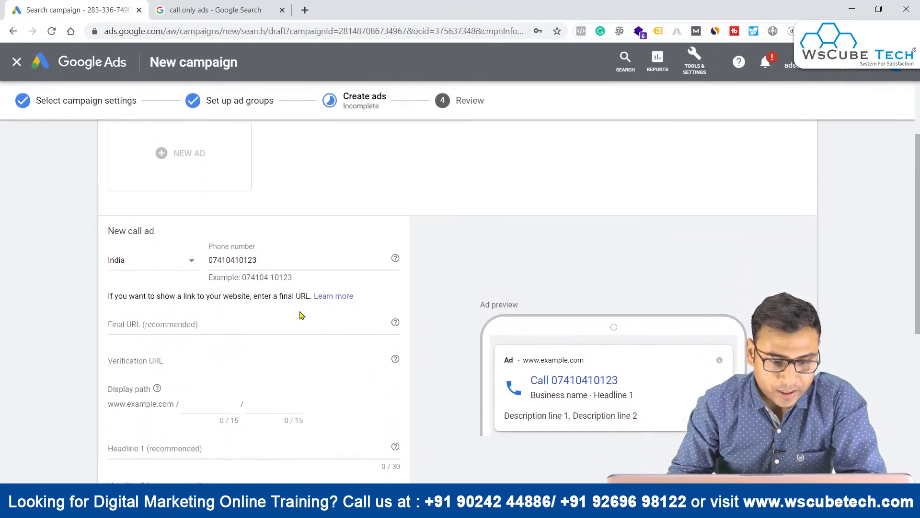
scroll(301, 314, "down", 3)
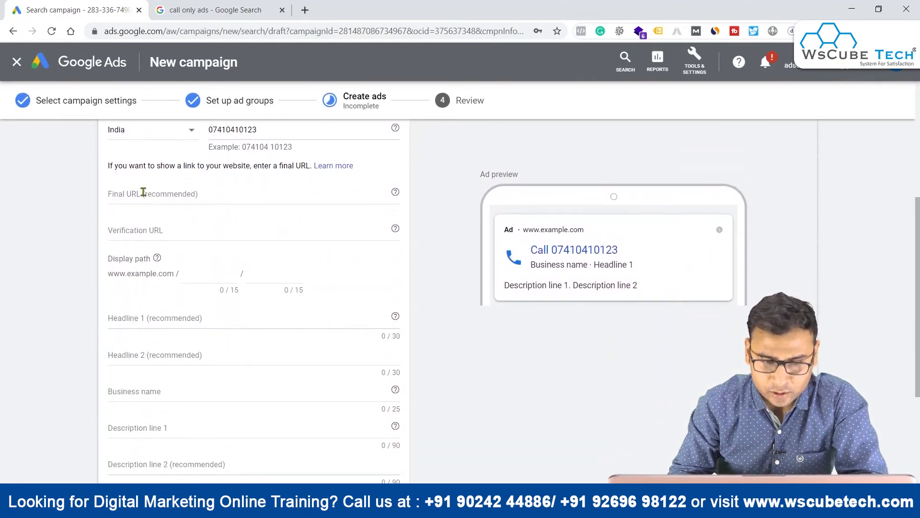
left_click(143, 192)
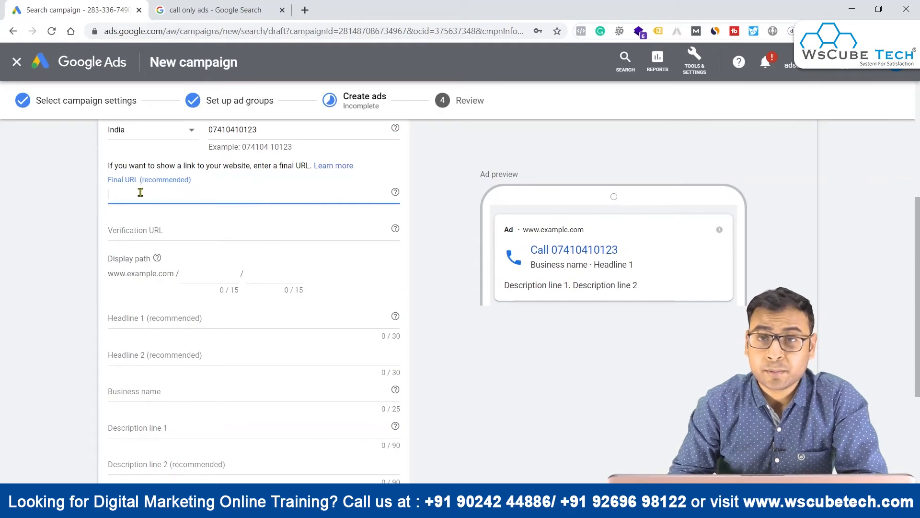
left_click(142, 232)
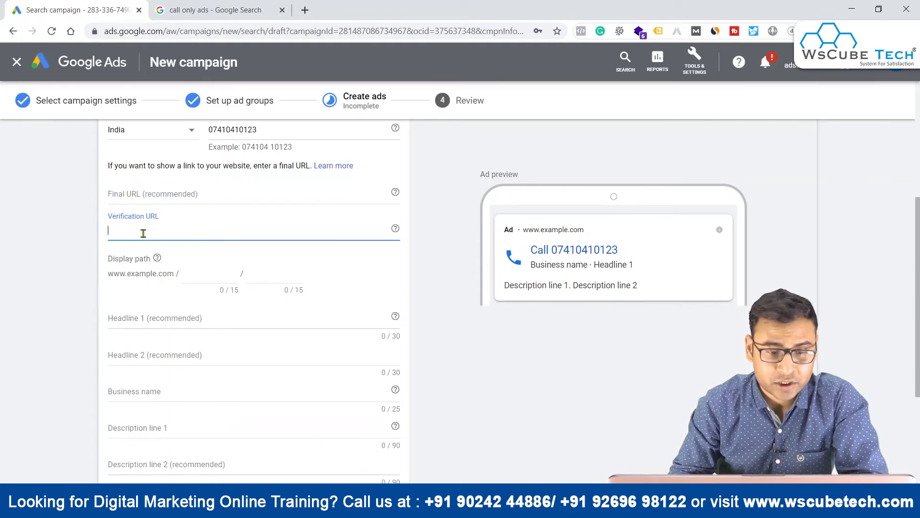
left_click(131, 194)
left_click(137, 229)
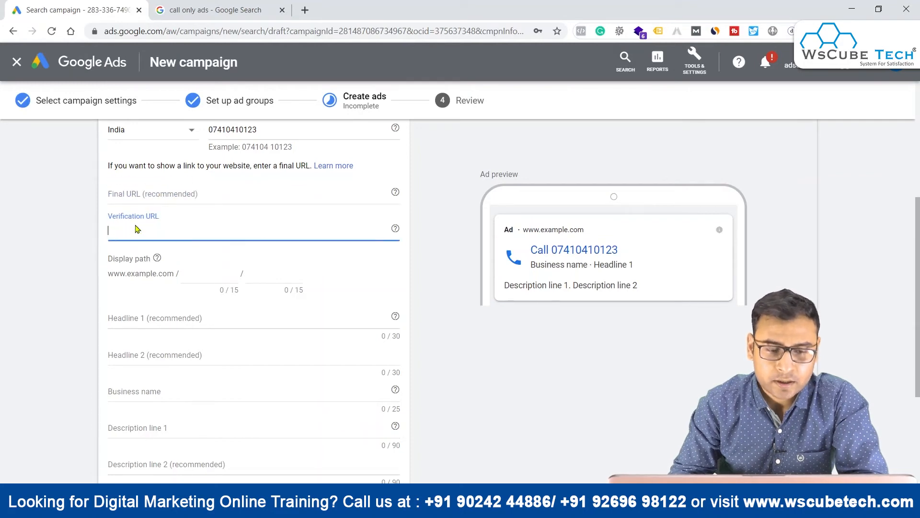
left_click(195, 275)
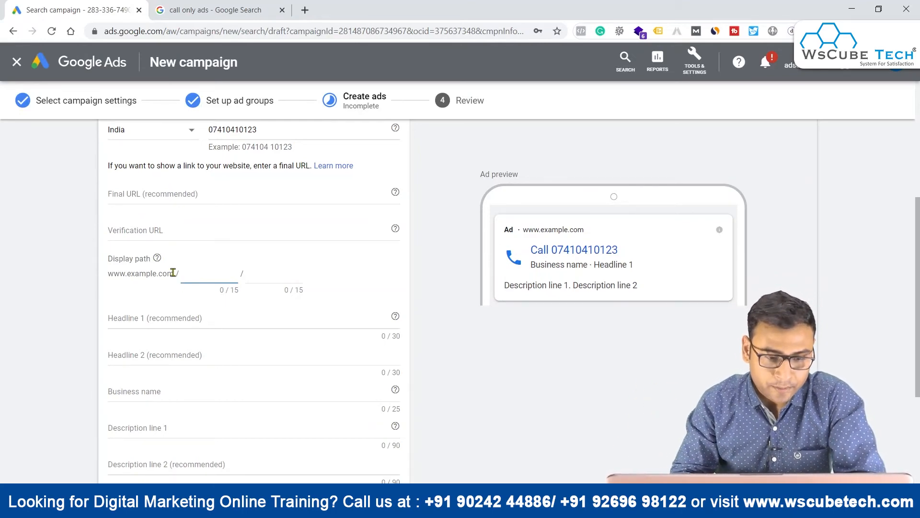
Step: Enter "WsCube Tech" as the call ad's business name
scroll(173, 271, "down", 1)
left_click(137, 268)
left_click(146, 308)
left_click(142, 344)
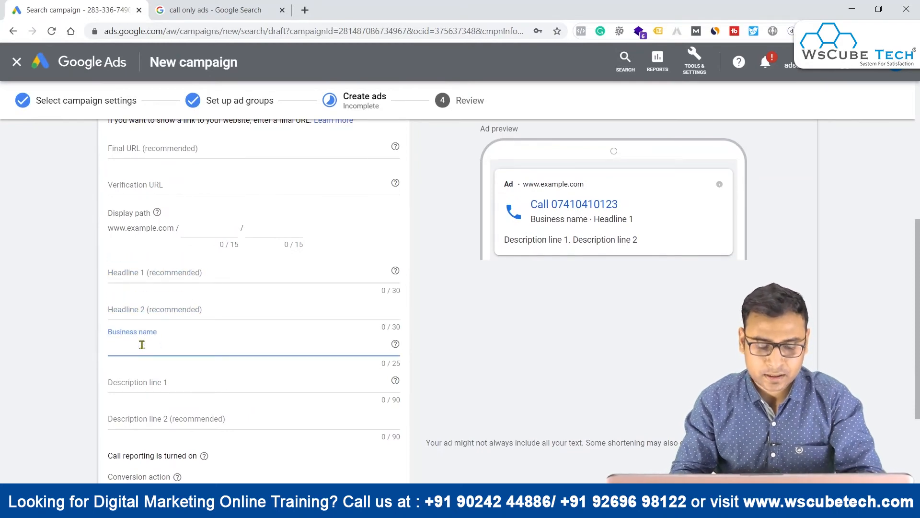
type("WsCube Tech")
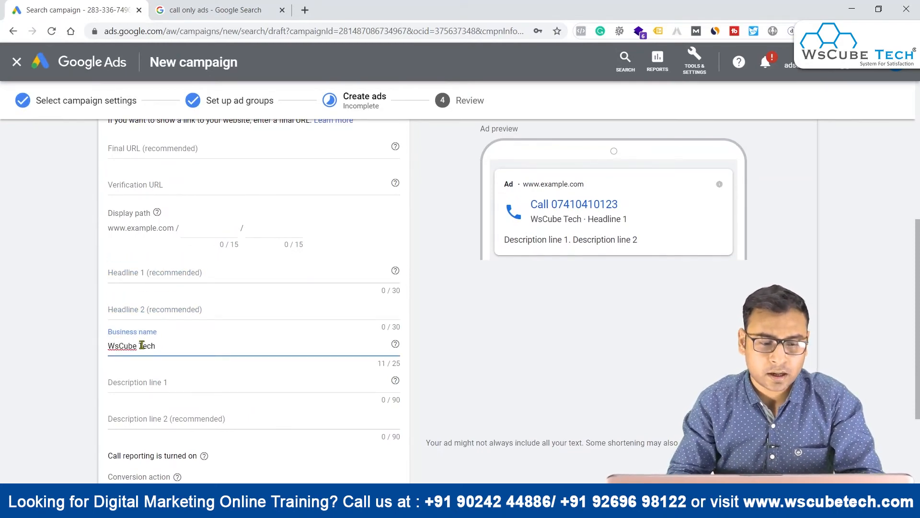
Step: Set the call ad's headline 1 to "Book your Demo Now" and headline 2 to "Best Digital Marketing Course"
left_click(143, 273)
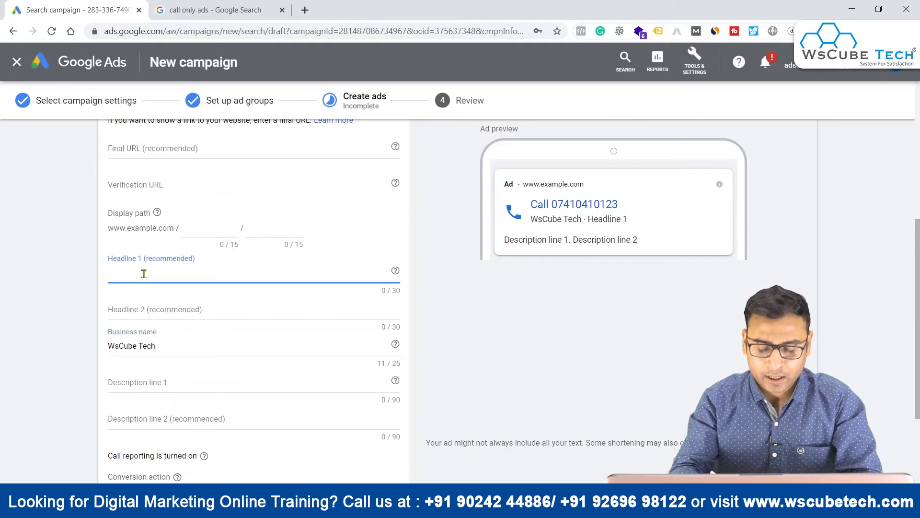
type("Book you")
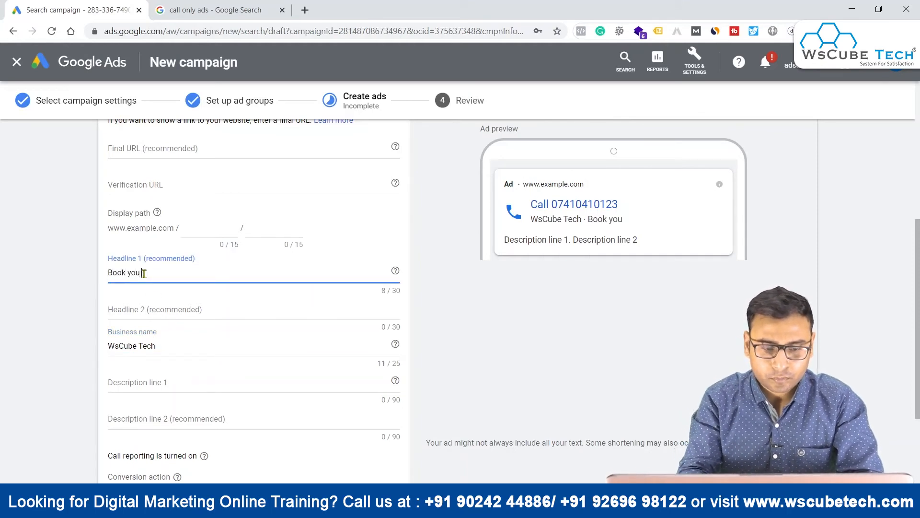
type("r Demo Now")
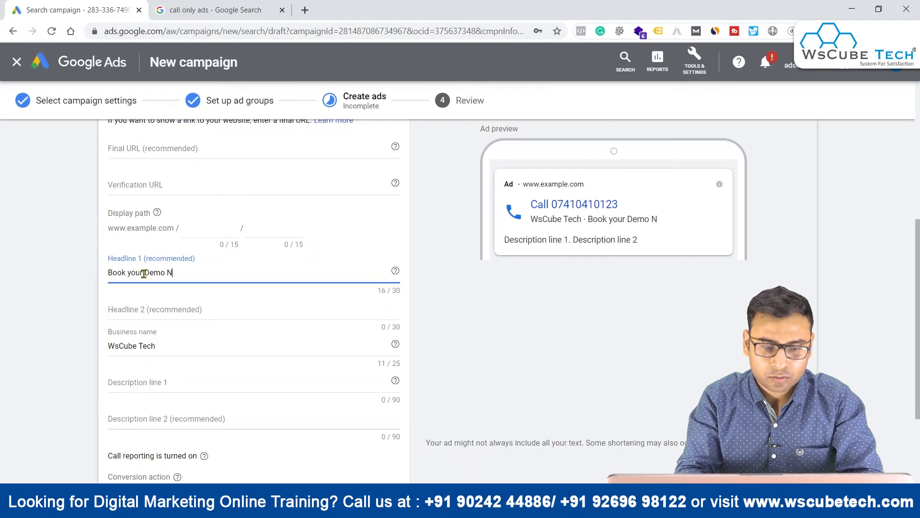
left_click(150, 308)
type("Best")
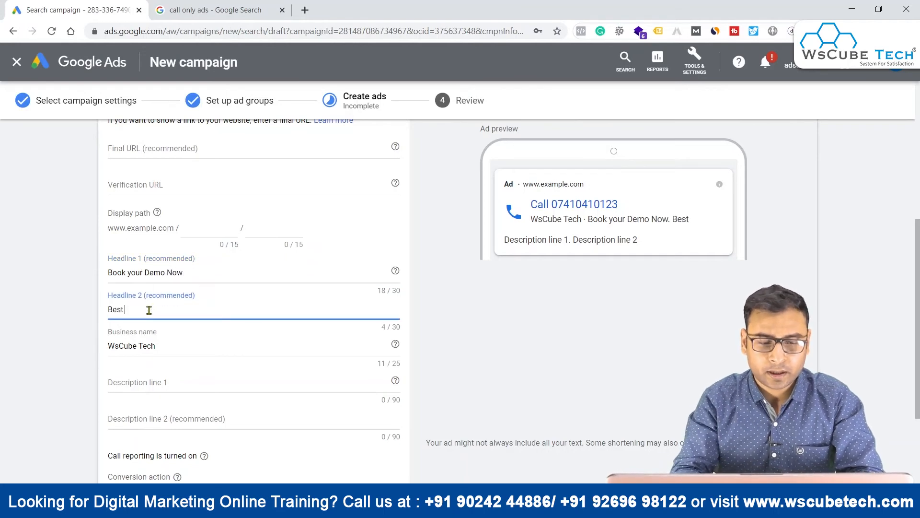
type(" Digitl")
key("BackSpace")
type("al Marketing Course")
Step: Write "Book your free demo Now! 45 Minutes Live 1-1 Classes." as the call ad's description line 1
left_click(177, 383)
left_click(162, 383)
type("Book f")
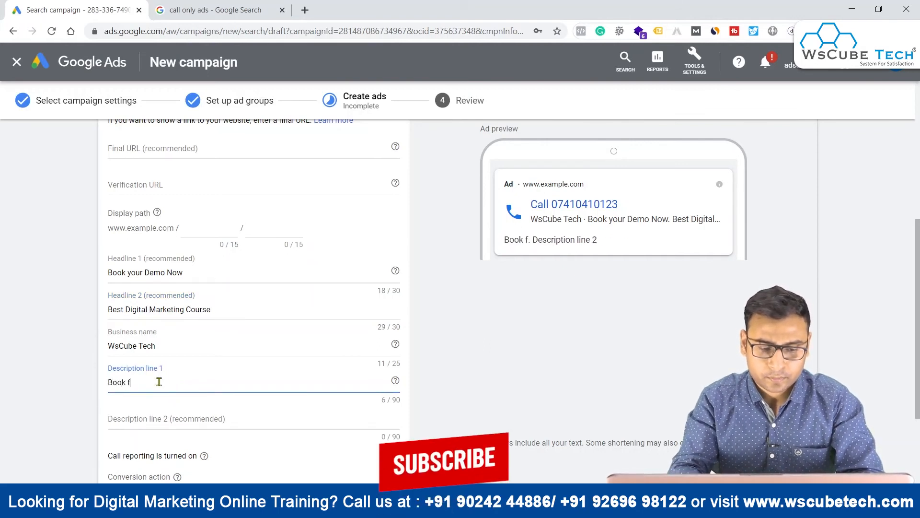
key("BackSpace")
type("your f")
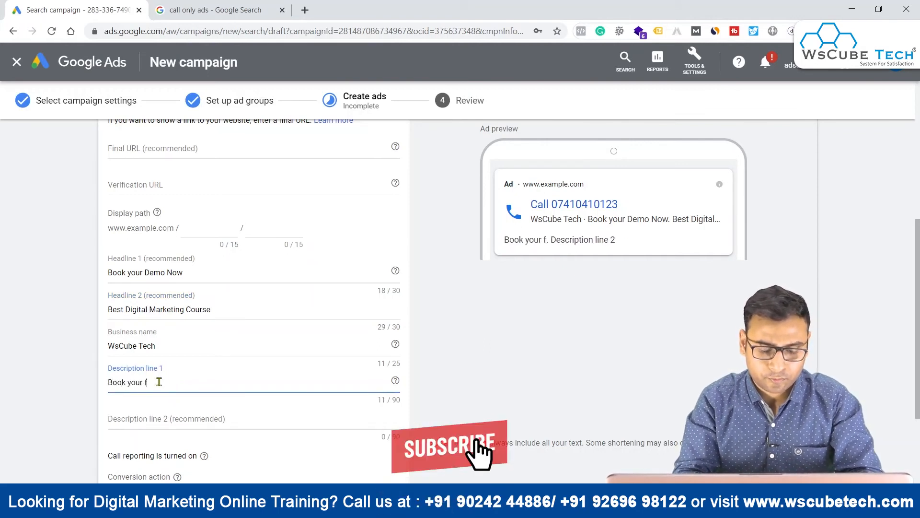
type("ree demo Noq")
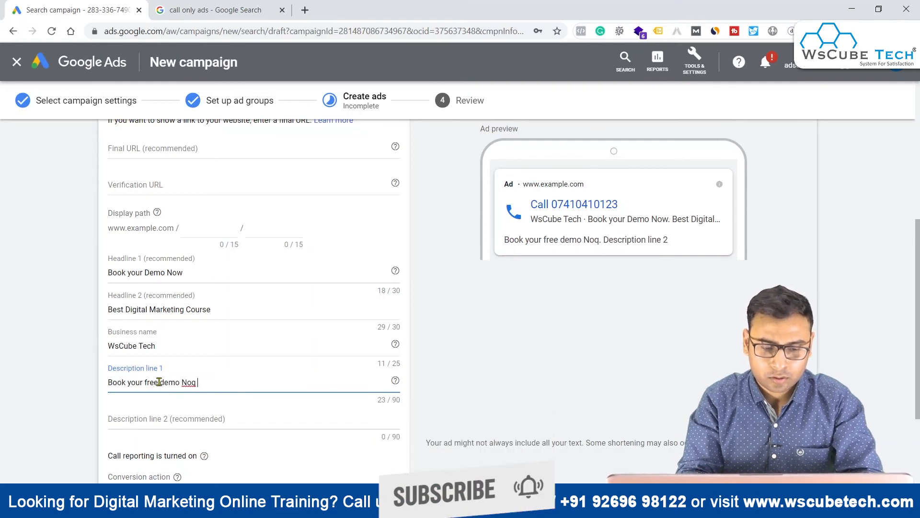
key("BackSpace")
type("w")
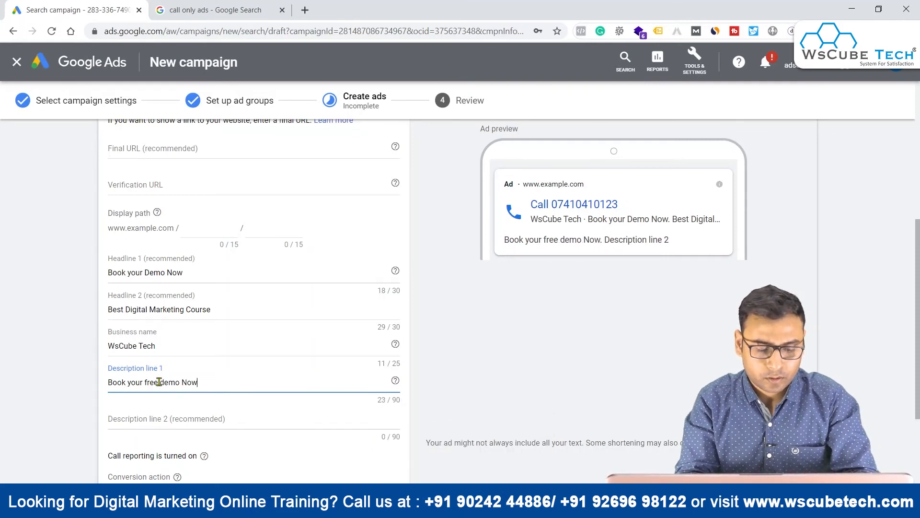
type("! 45 Minute")
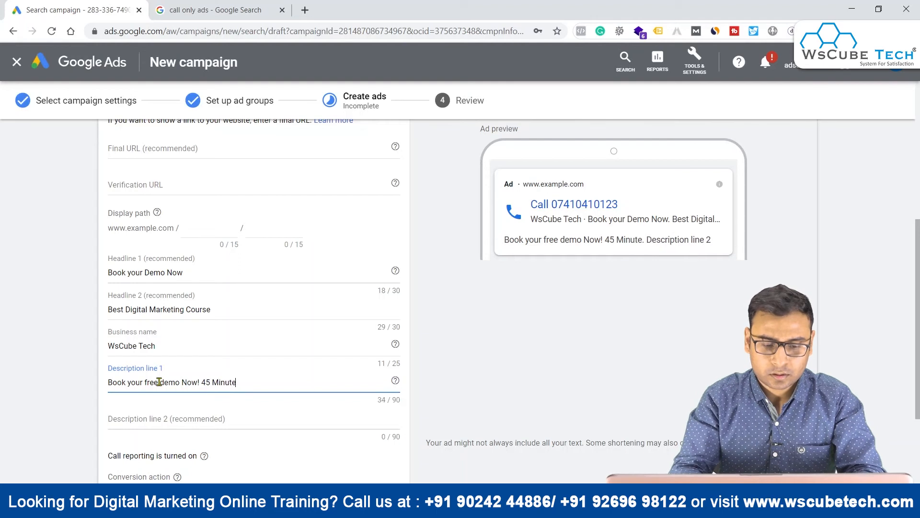
type("s Live 1-2")
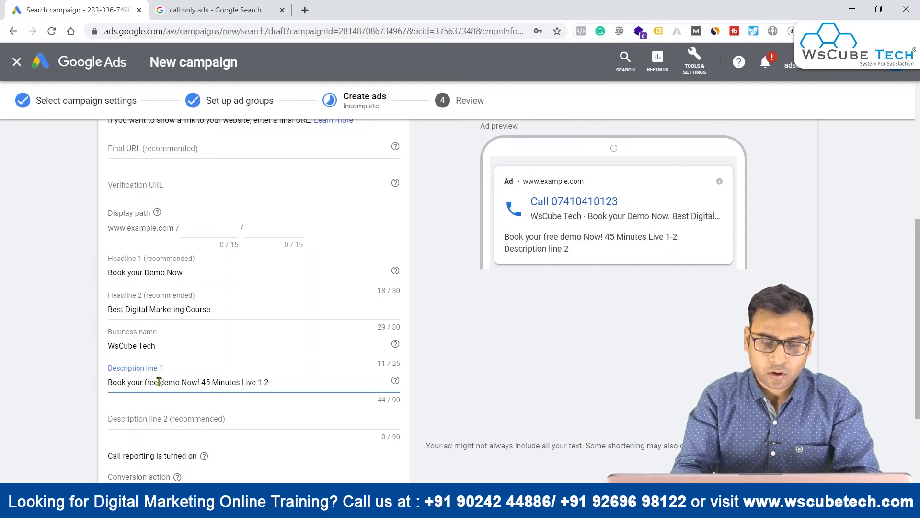
type(" Classes.")
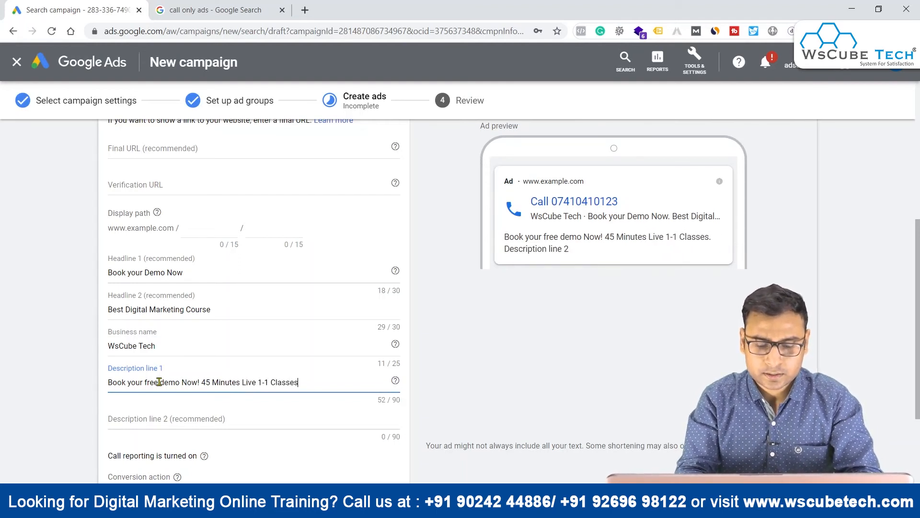
Step: Write "Trained Faculties. Complete Practical Tutorials." as the call ad's description line 2
left_click(177, 422)
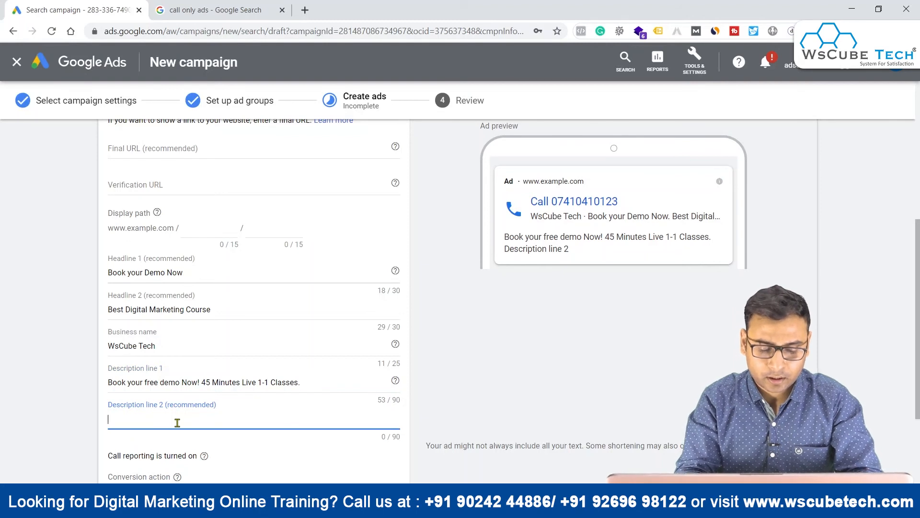
type("Trained Faculties")
type(". Complete")
type(" Pr")
key("BackSpace")
type("Practical")
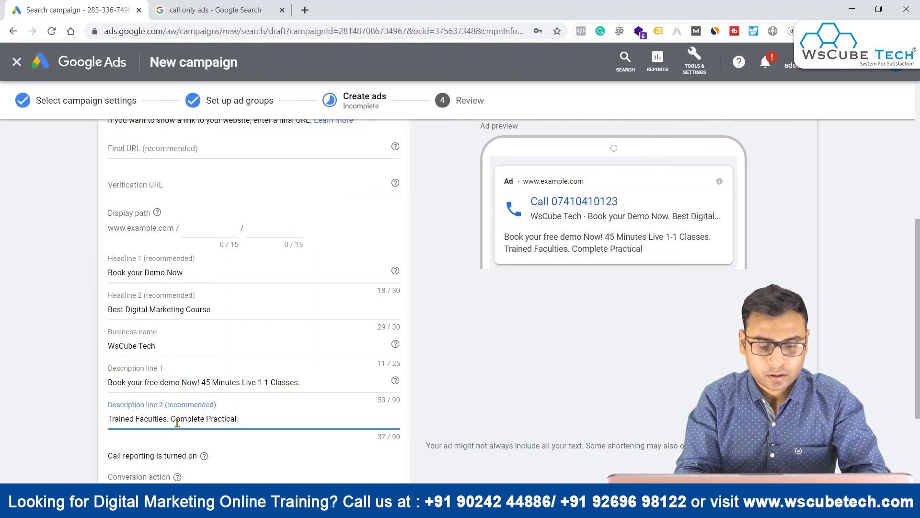
type(" Turtori")
key("BackSpace")
key("BackSpace")
key("BackSpace")
key("BackSpace")
key("BackSpace")
key("BackSpace")
key("BackSpace")
type("orials")
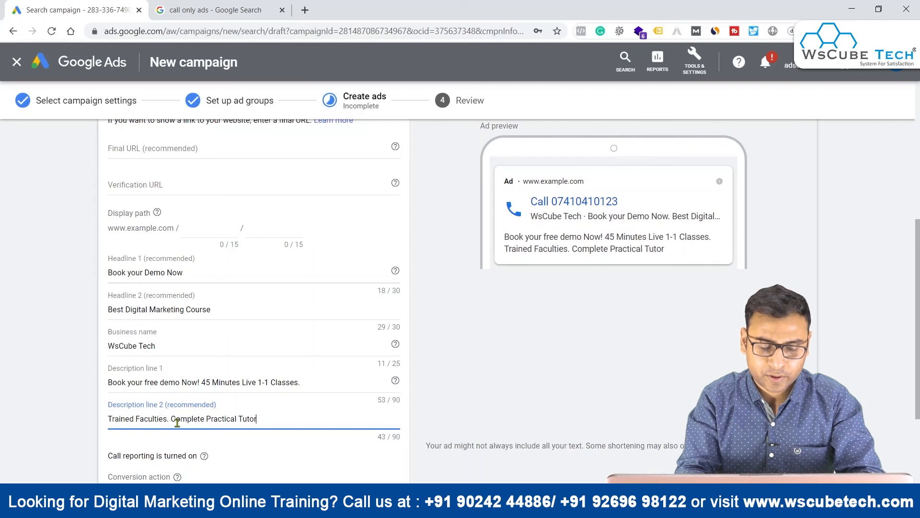
Step: Set the call ad's conversion action to Phone Call - Lead
scroll(177, 422, "down", 3)
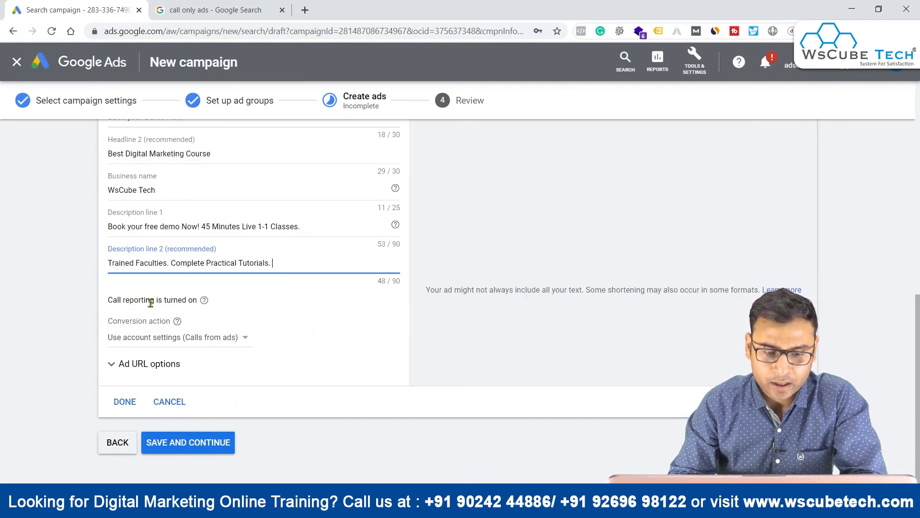
left_click(150, 302)
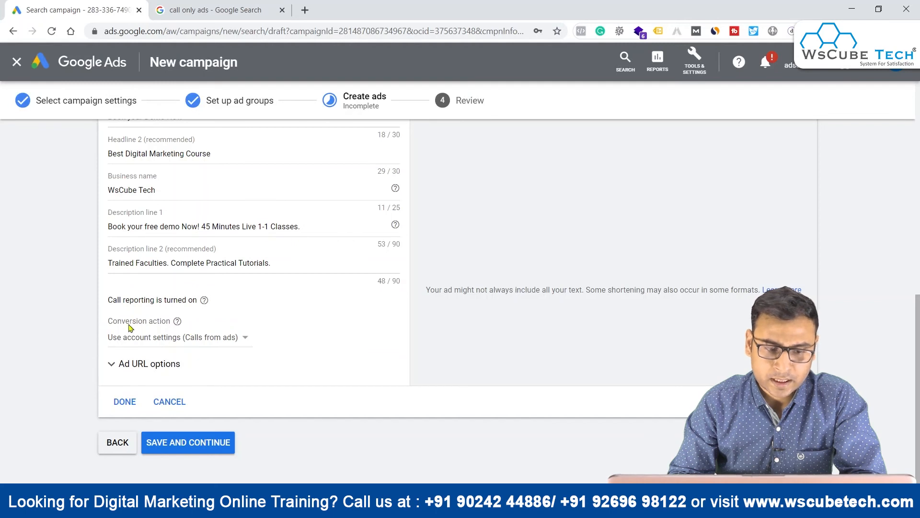
left_click(133, 339)
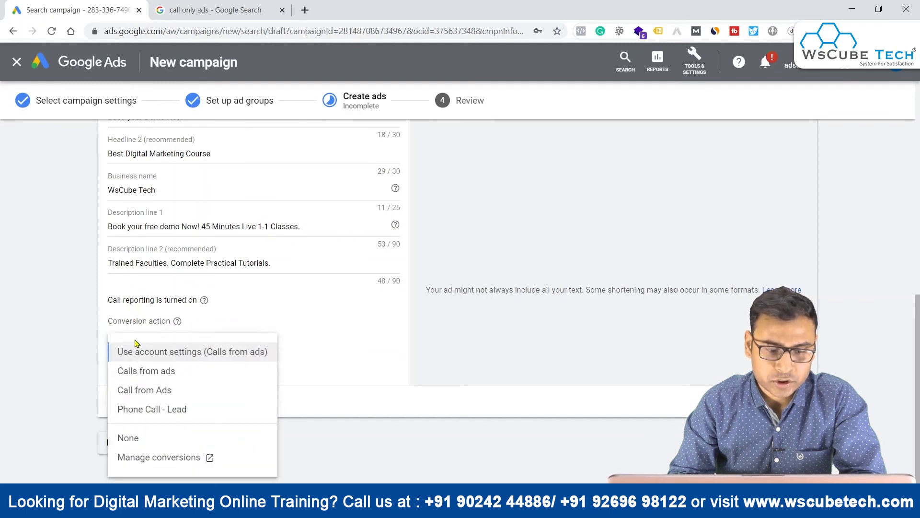
left_click(159, 411)
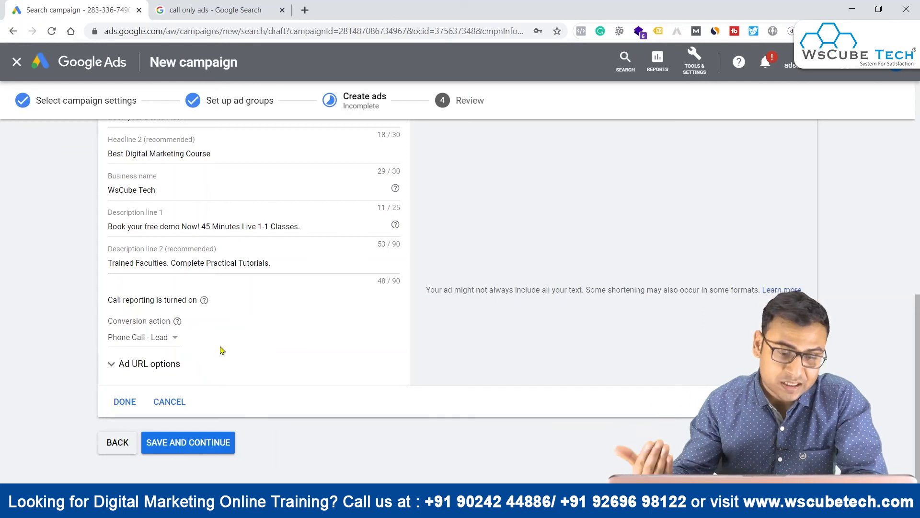